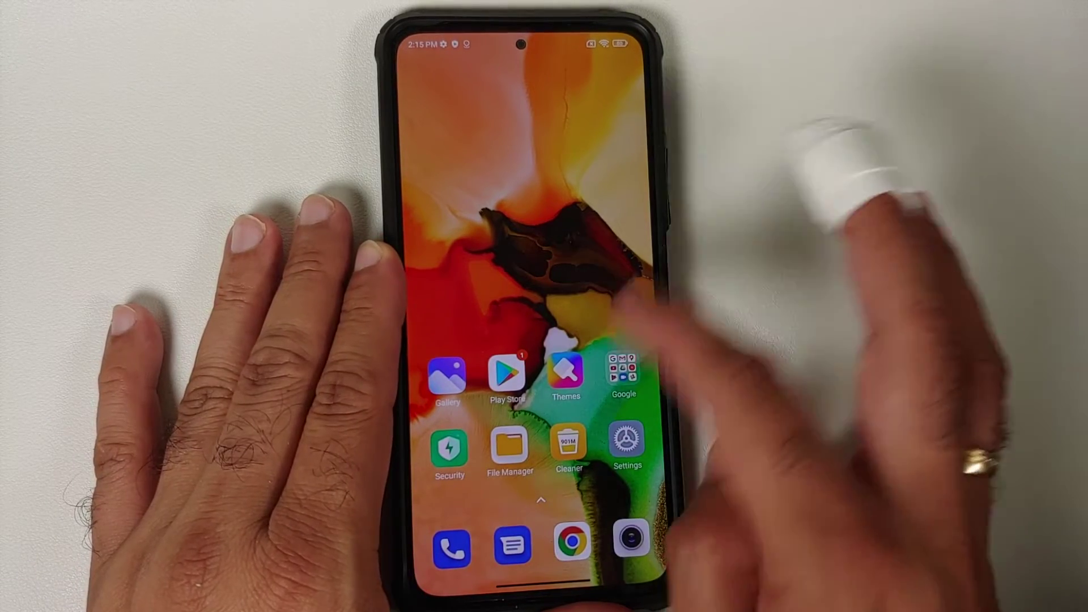
# Browse to the Download folder in MIUI File Manager to see the OrangeFox zip and twrp-aliothin.img.
pyautogui.click(510, 446)
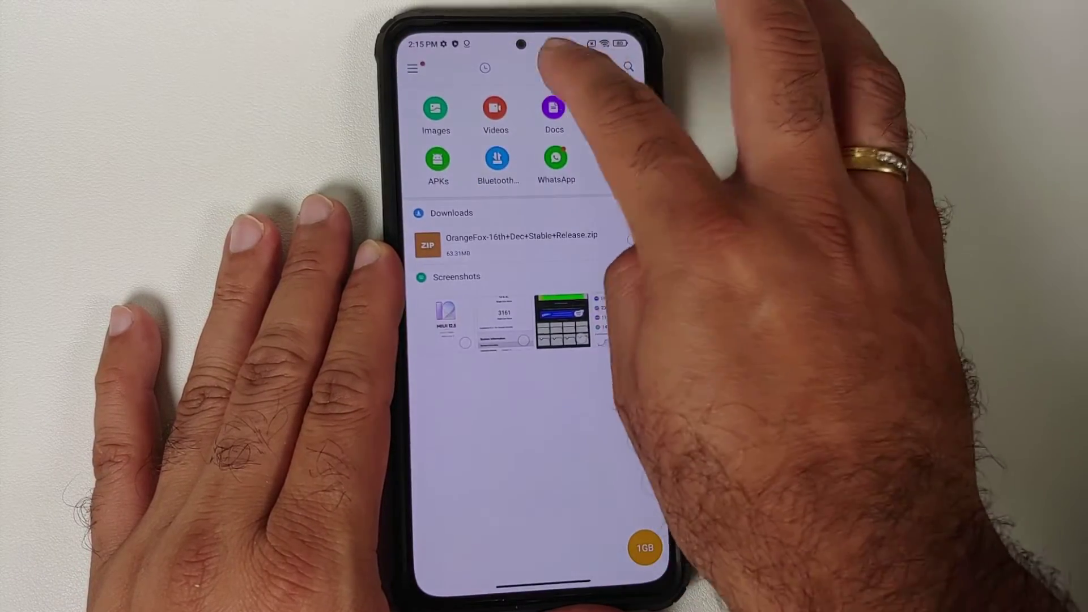
pyautogui.click(559, 68)
pyautogui.click(528, 369)
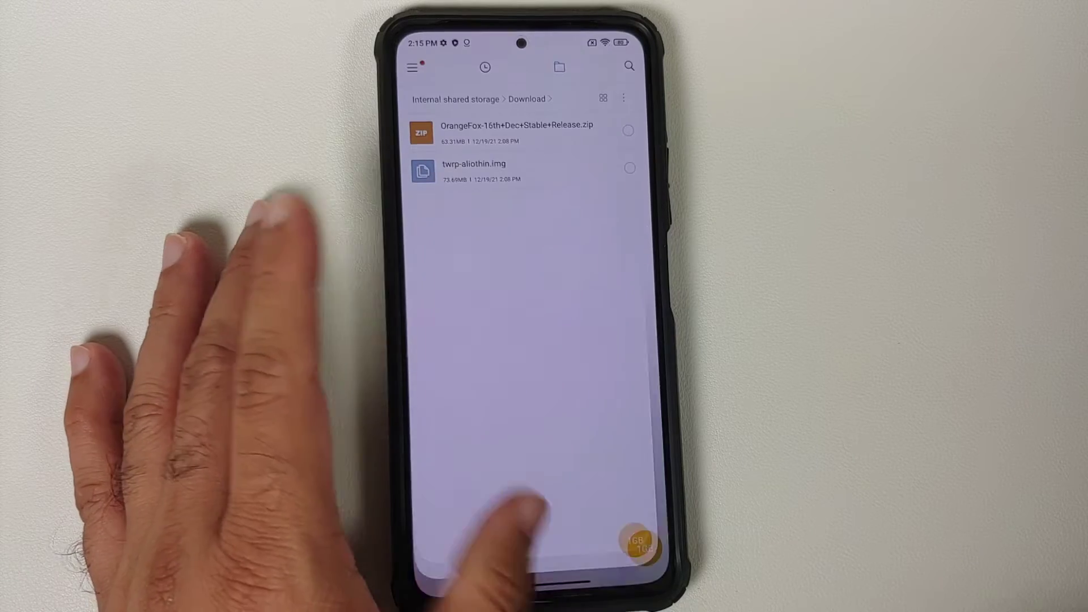
# Go to the home screen and reboot the phone into TWRP recovery 3.5.2.
pyautogui.moveTo(527, 587); pyautogui.dragTo(526, 383)
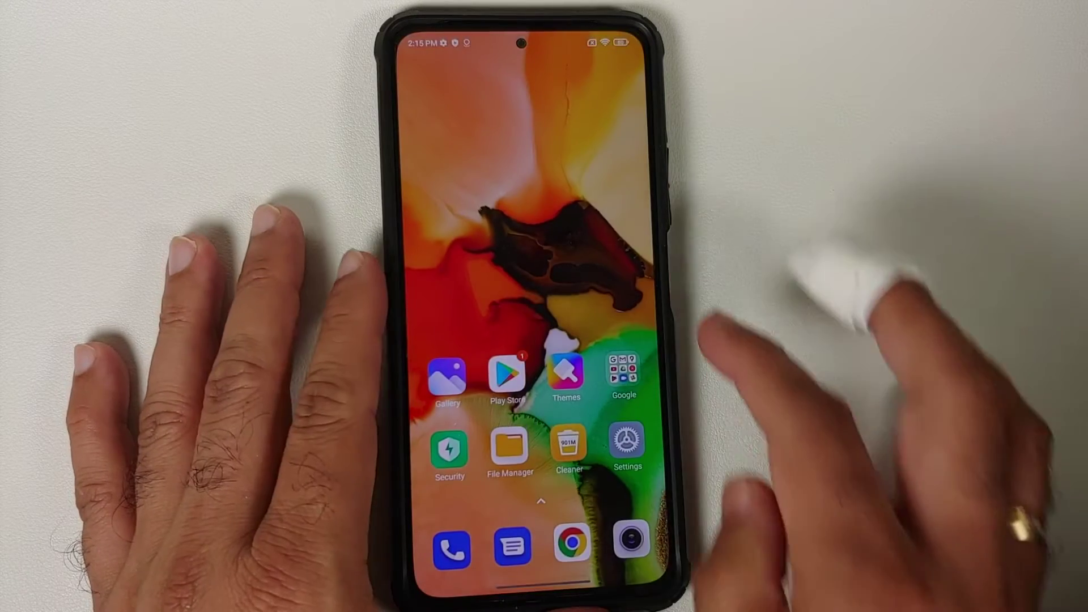
pyautogui.press('XF86PowerOff')
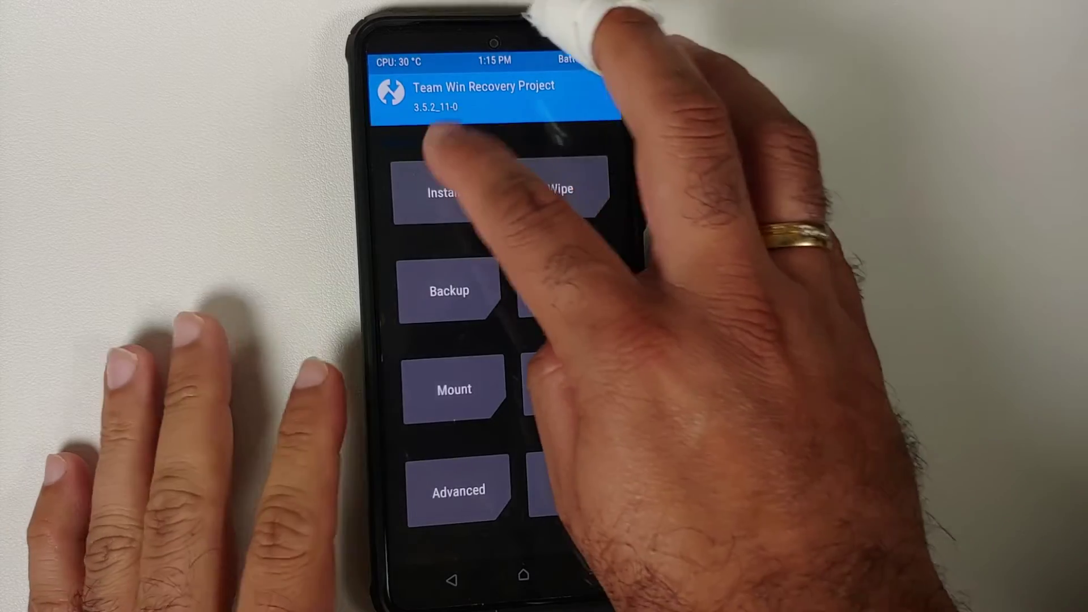
pyautogui.click(443, 192)
pyautogui.scroll(-3, 510, 331)
pyautogui.scroll(3, 510, 332)
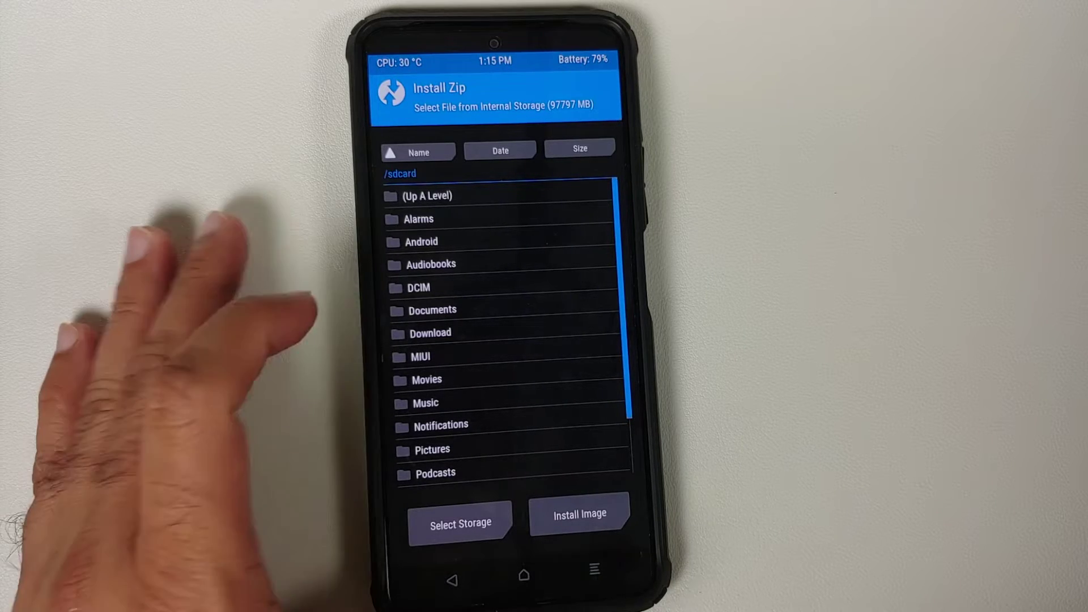
# Queue OrangeFox-16th+Dec+Stable+Release.zip from the Download folder for installation.
pyautogui.click(430, 332)
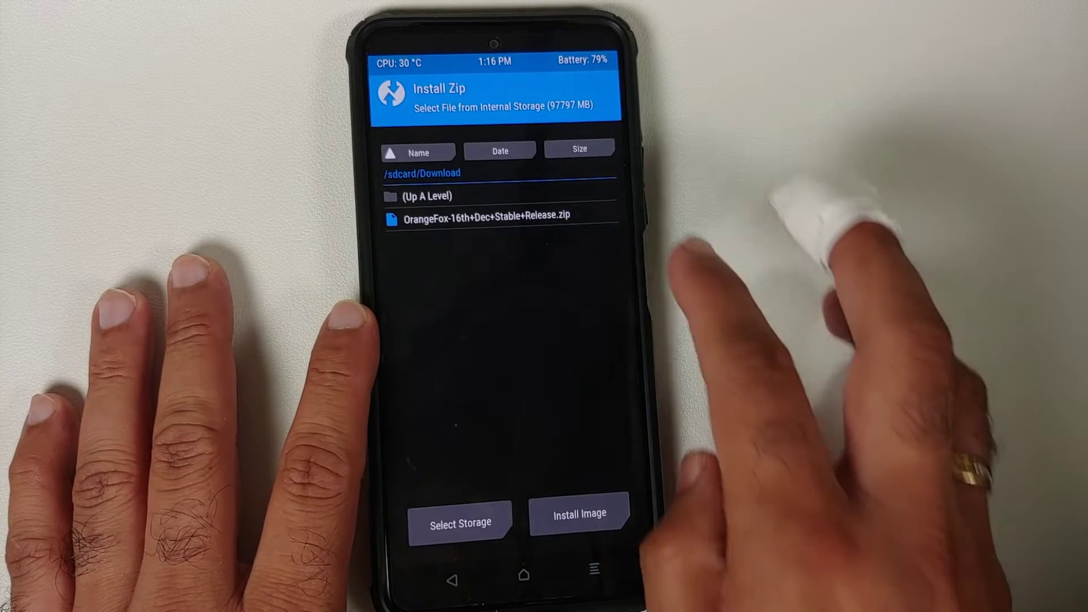
pyautogui.click(510, 215)
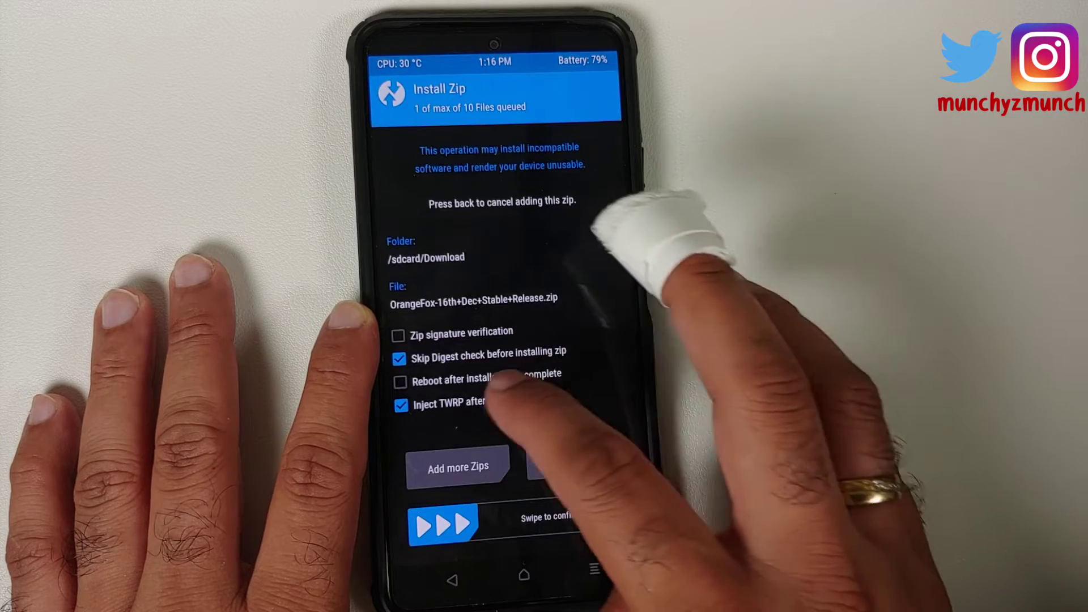
# Flash the OrangeFox zip with 'Inject TWRP after install' unchecked.
pyautogui.click(400, 405)
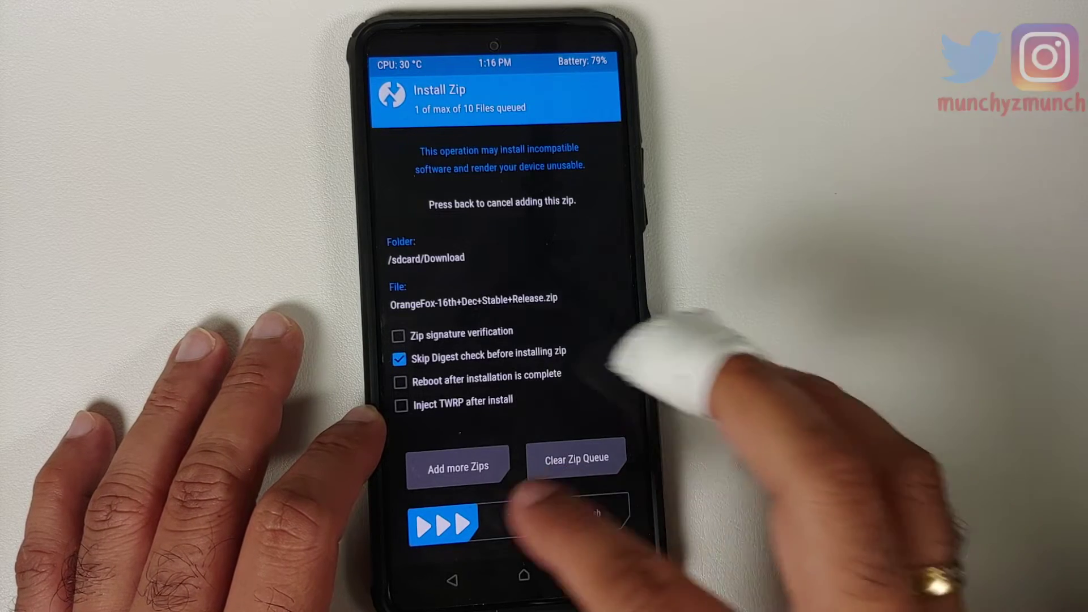
pyautogui.moveTo(443, 522); pyautogui.dragTo(612, 514)
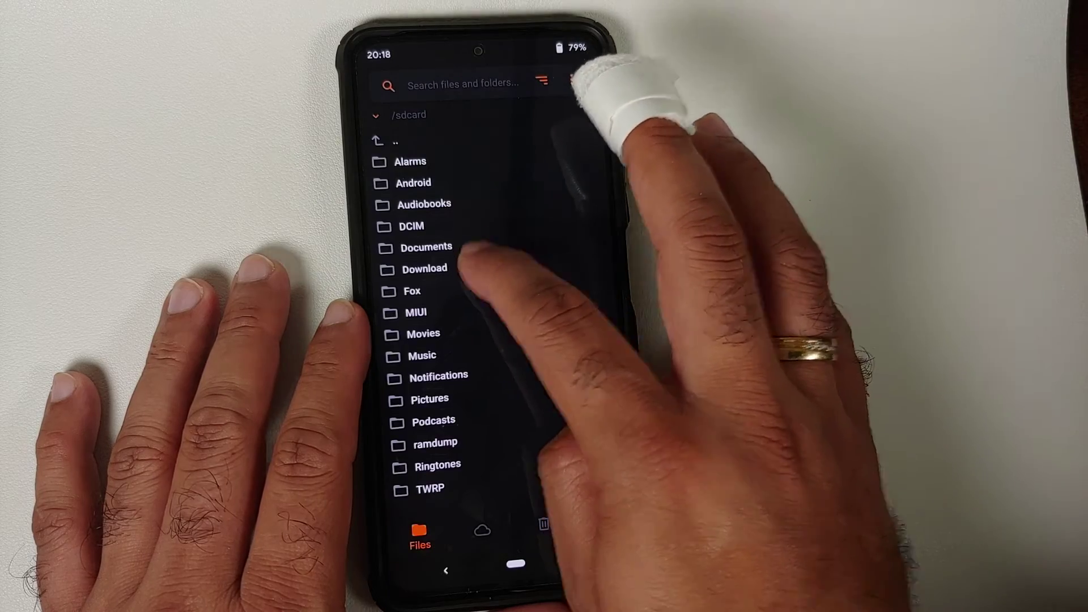
# Once OrangeFox Recovery finishes booting, open the Download folder in its file browser.
pyautogui.click(424, 268)
# View the OrangeFox zip's install options without flashing, revisit Download, and return to the storage root.
pyautogui.click(476, 157)
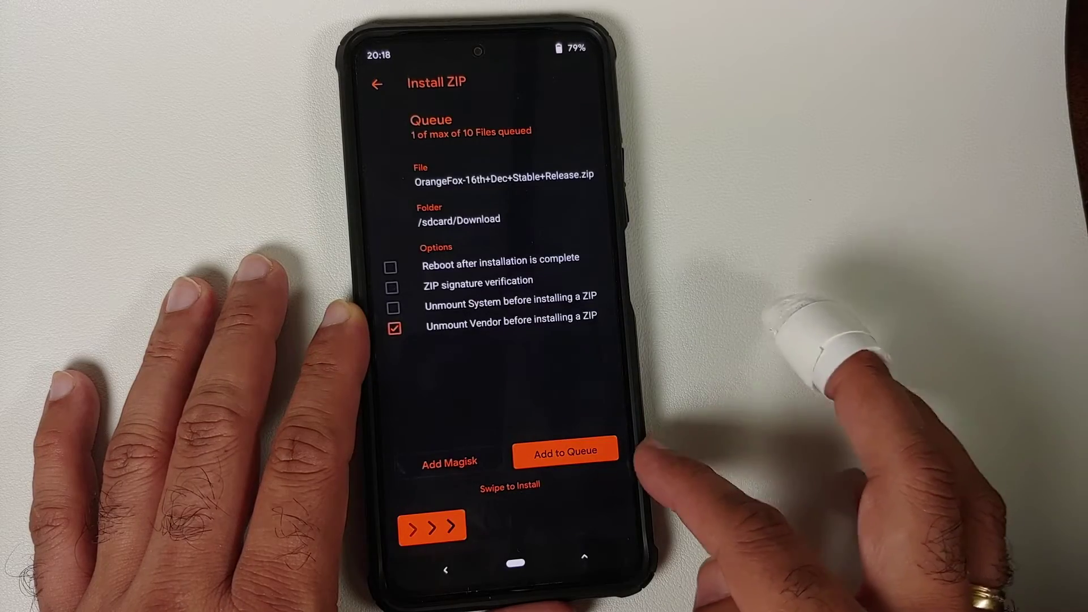
pyautogui.click(445, 570)
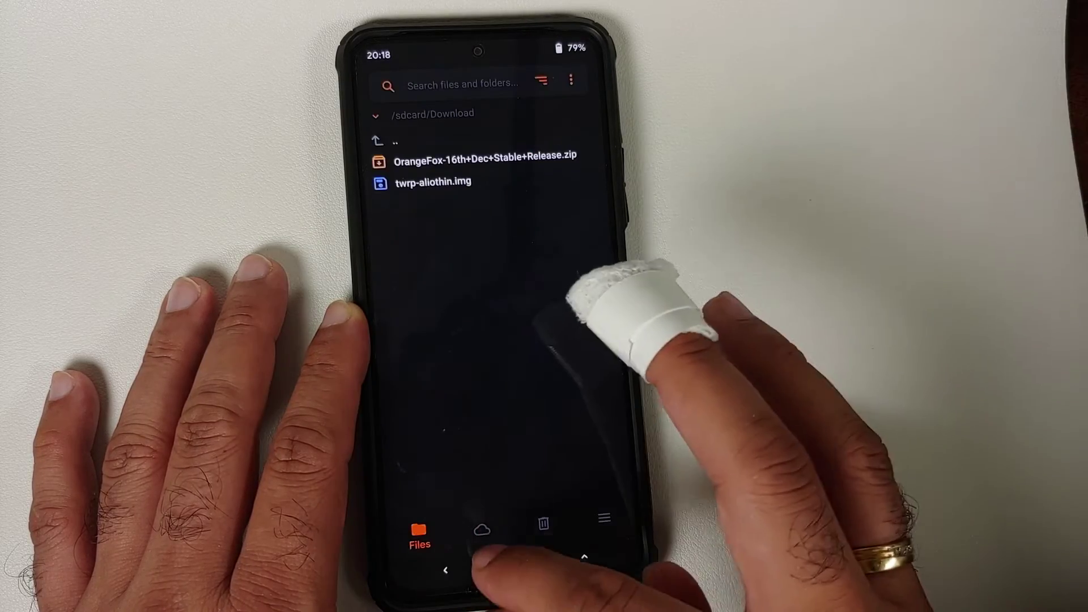
pyautogui.click(445, 569)
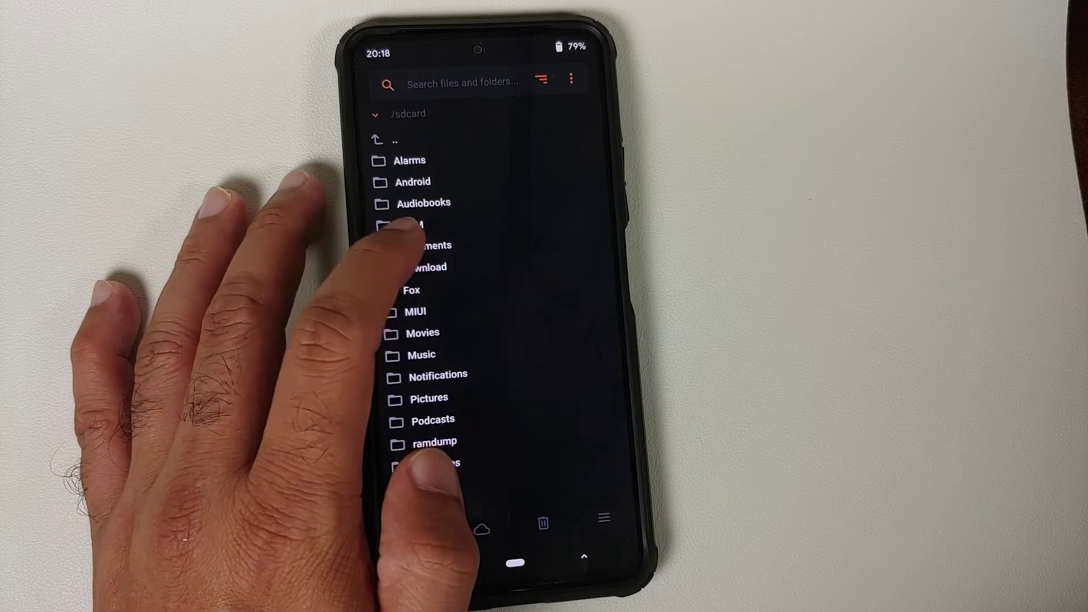
pyautogui.click(424, 266)
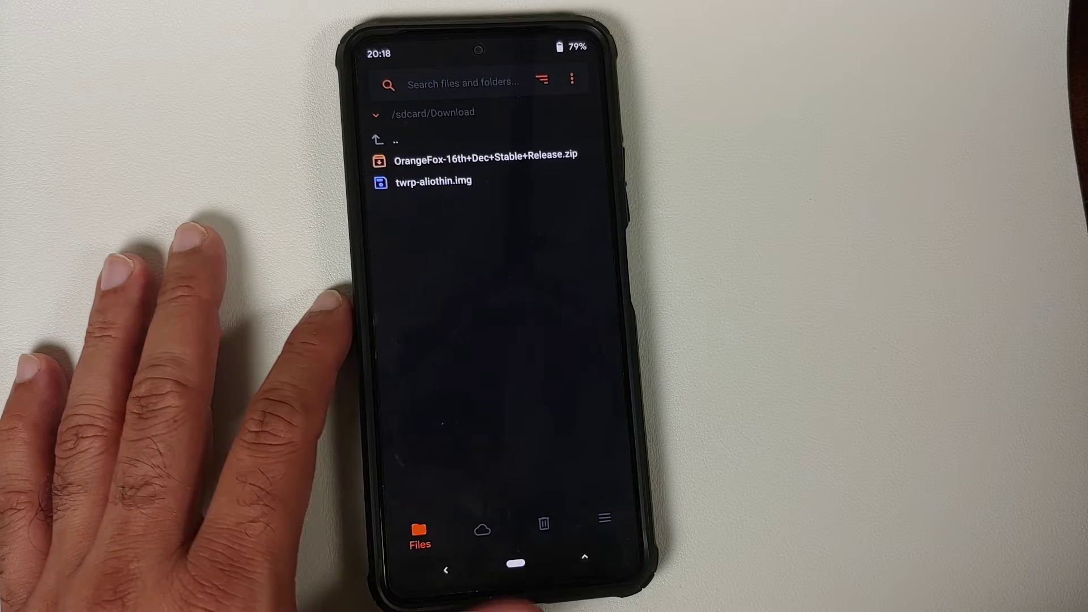
pyautogui.click(446, 569)
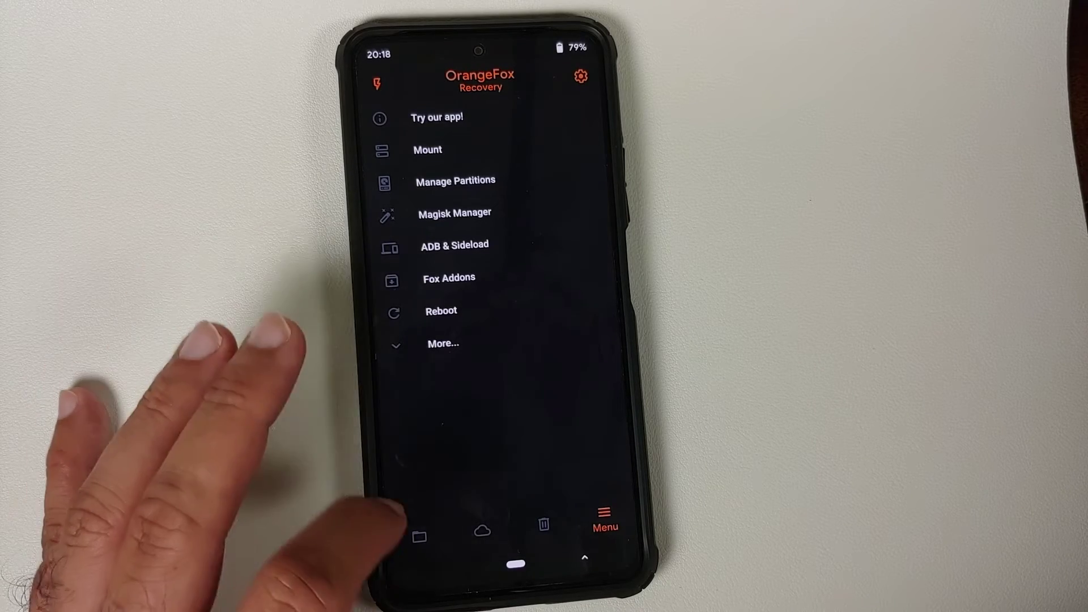
pyautogui.click(419, 536)
pyautogui.click(425, 267)
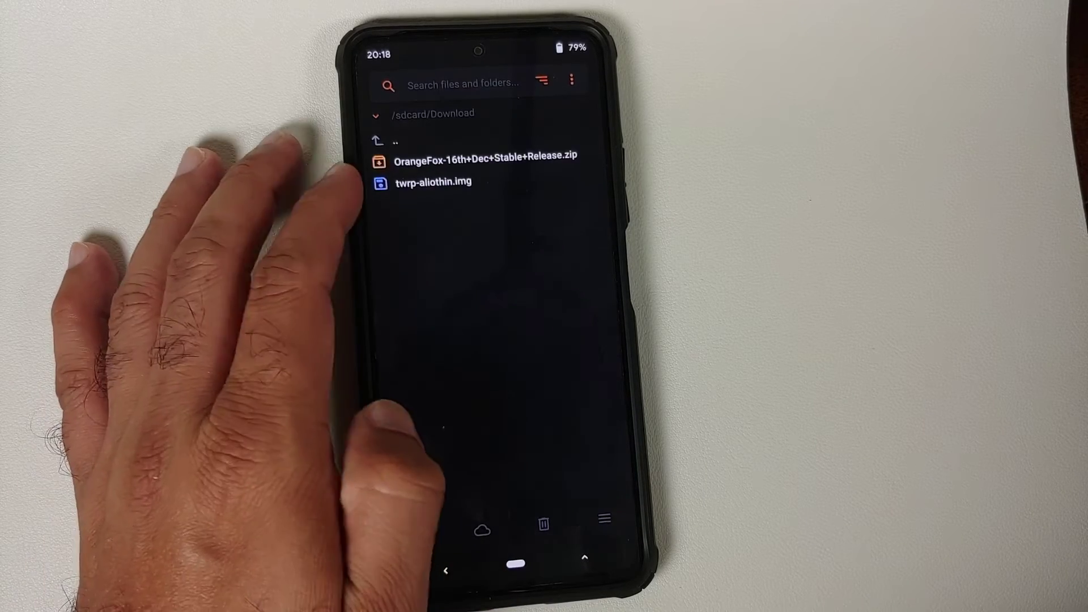
pyautogui.click(446, 570)
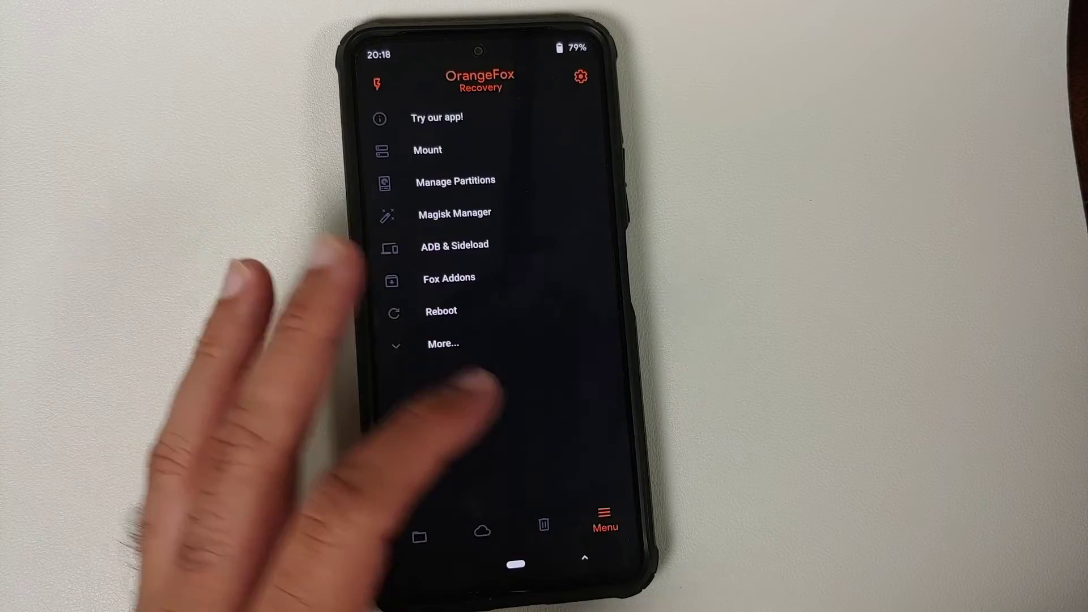
pyautogui.click(419, 536)
pyautogui.click(482, 531)
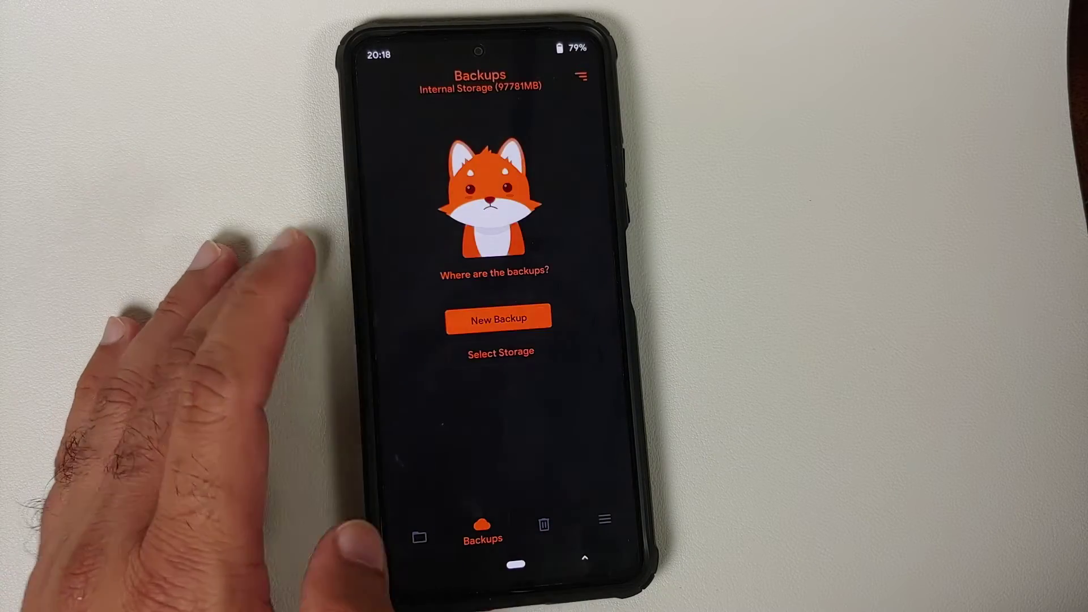
pyautogui.click(604, 520)
pyautogui.click(419, 536)
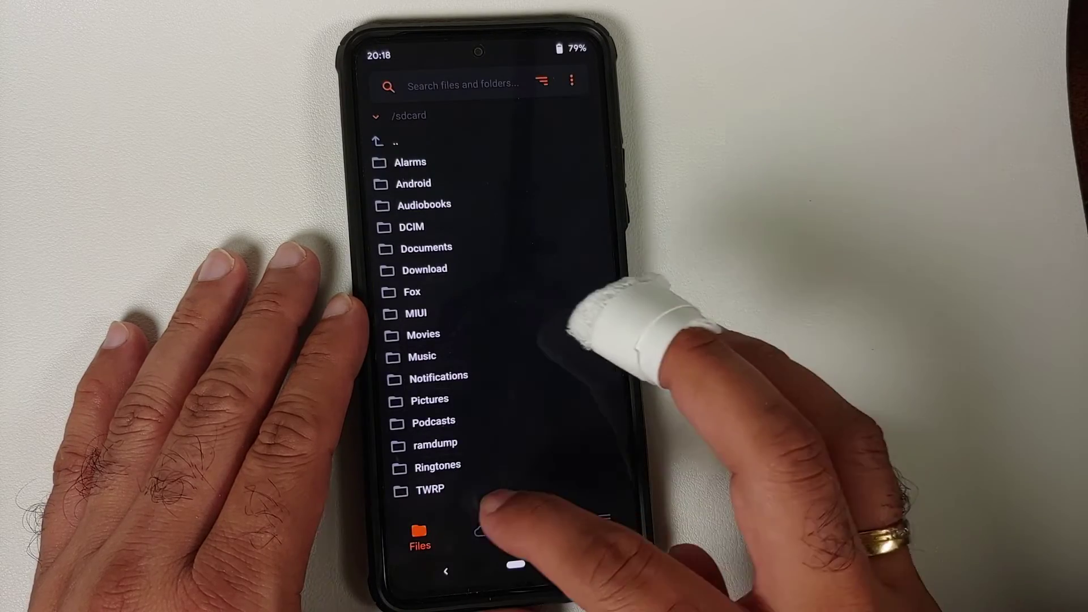
pyautogui.click(481, 531)
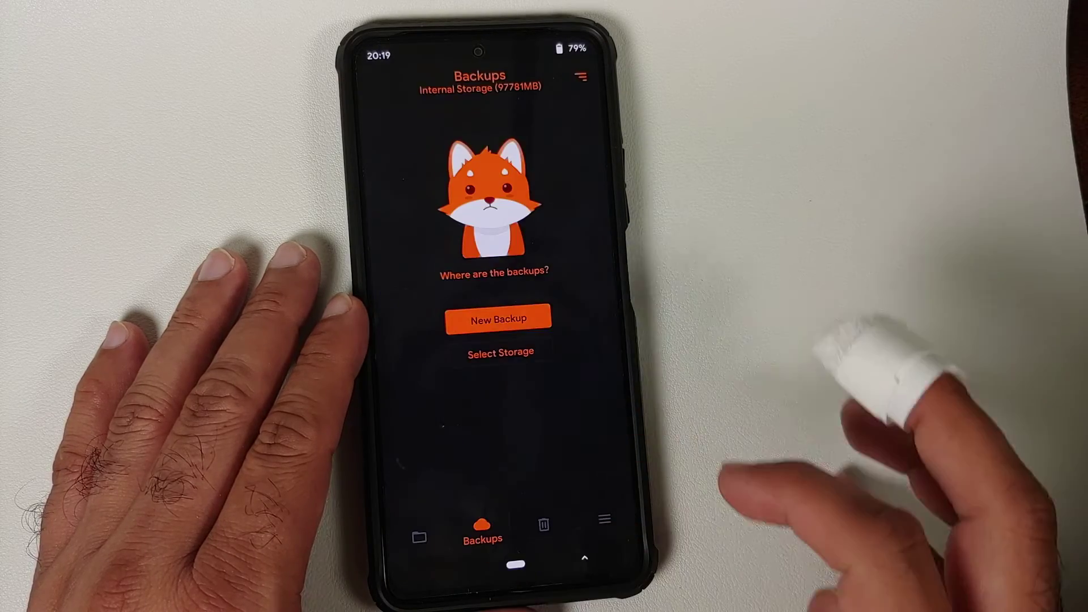
pyautogui.click(543, 522)
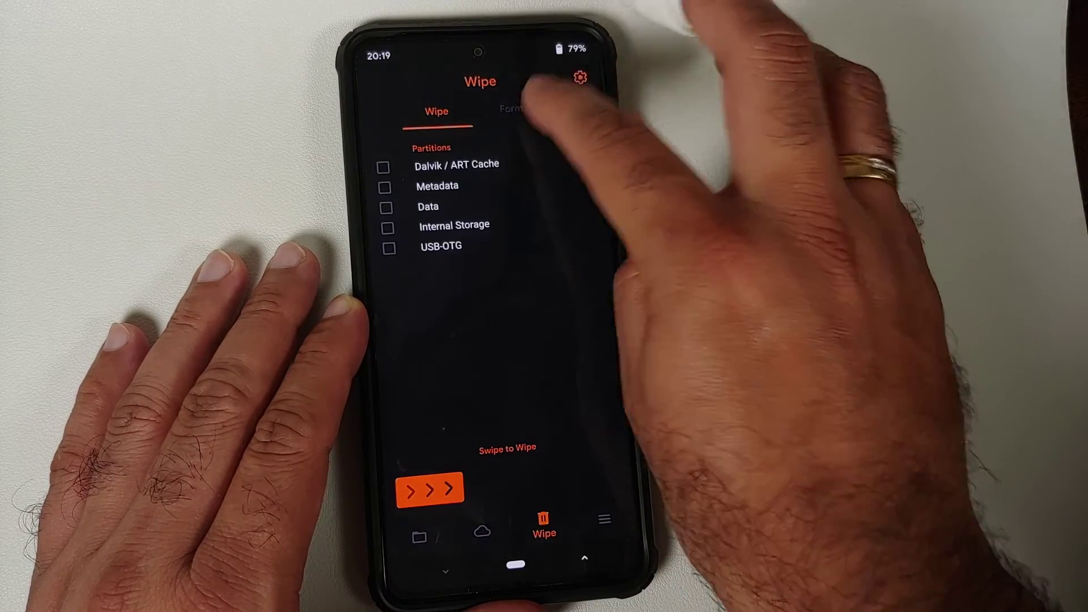
pyautogui.click(527, 107)
pyautogui.click(435, 111)
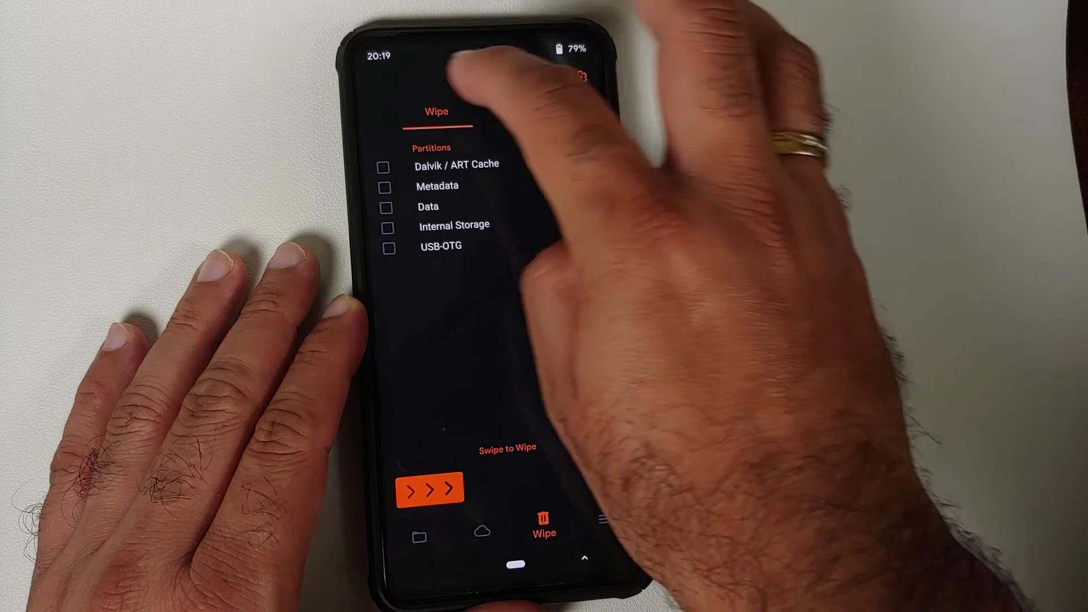
pyautogui.click(527, 107)
pyautogui.click(436, 110)
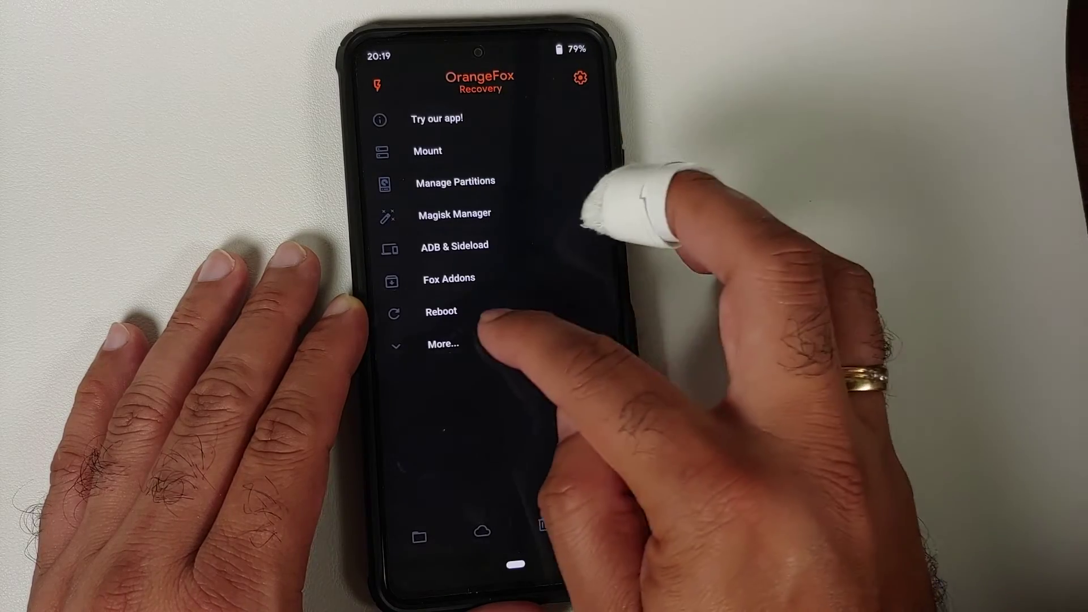
pyautogui.click(443, 343)
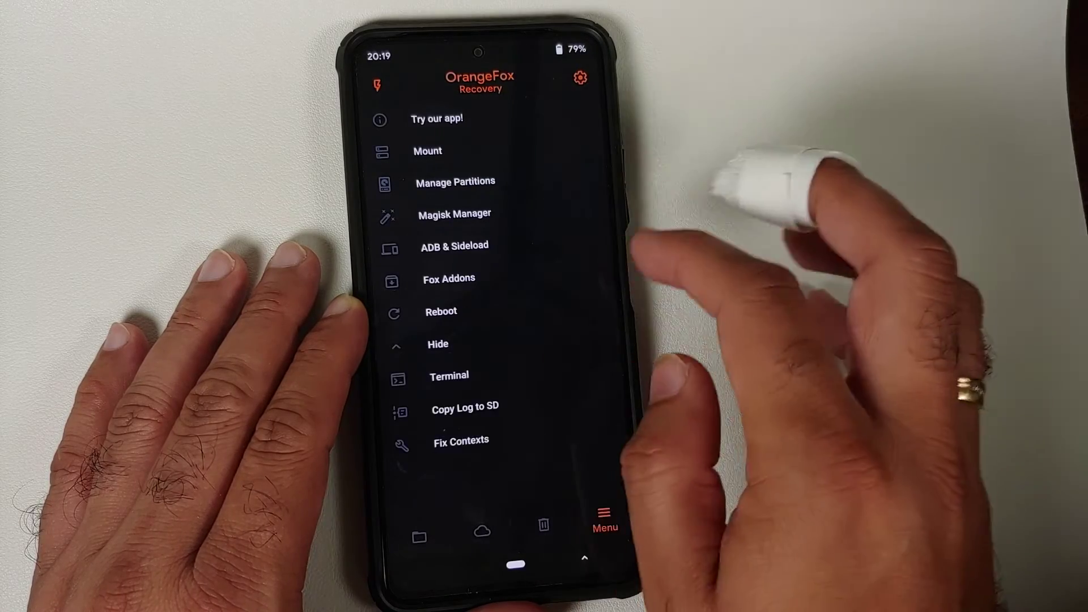
pyautogui.click(455, 213)
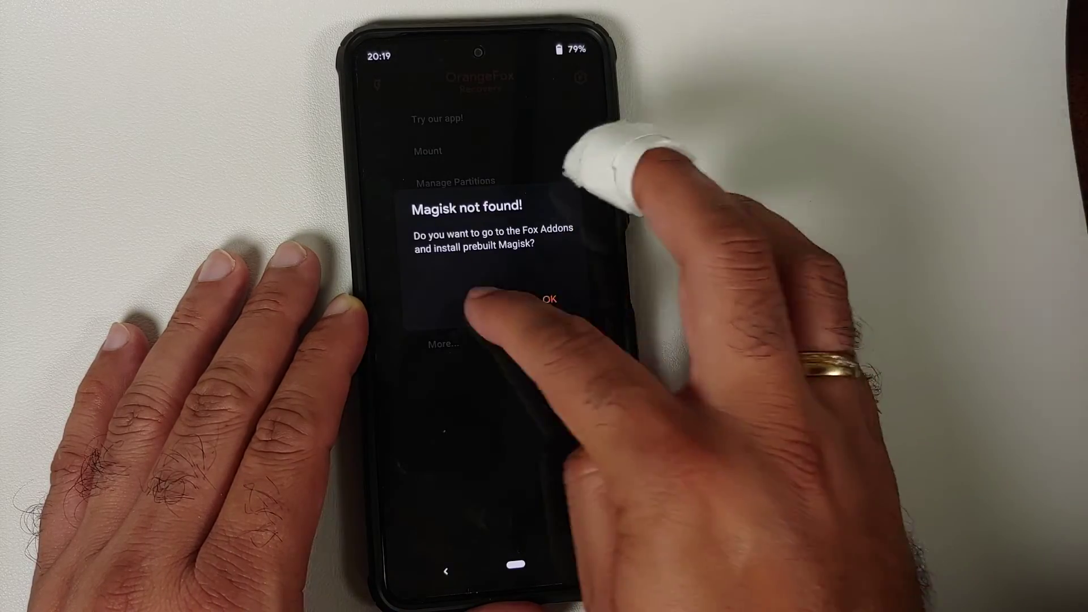
pyautogui.click(494, 302)
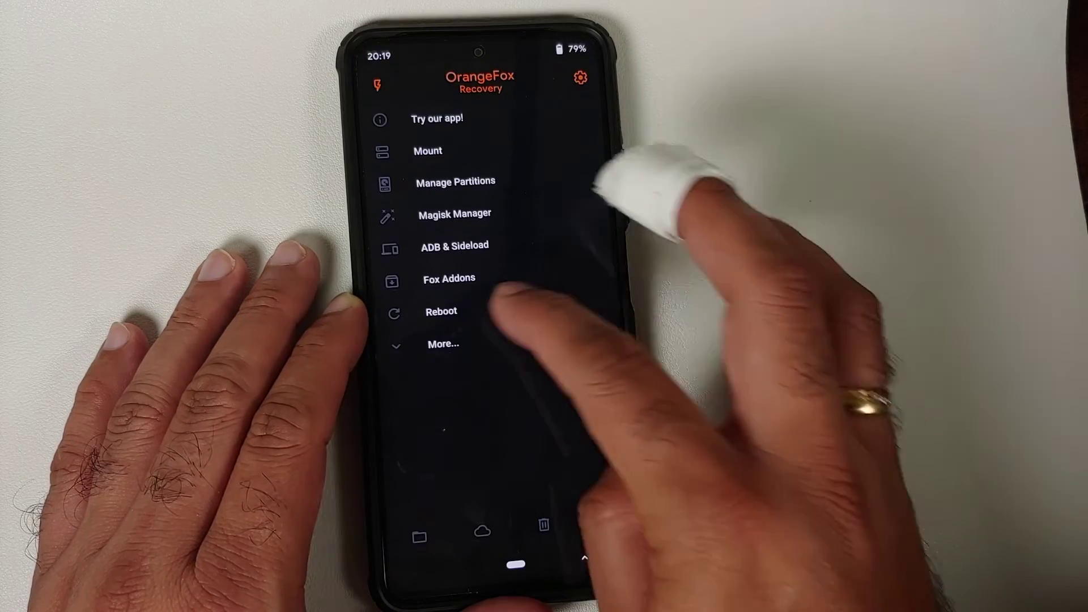
pyautogui.click(443, 344)
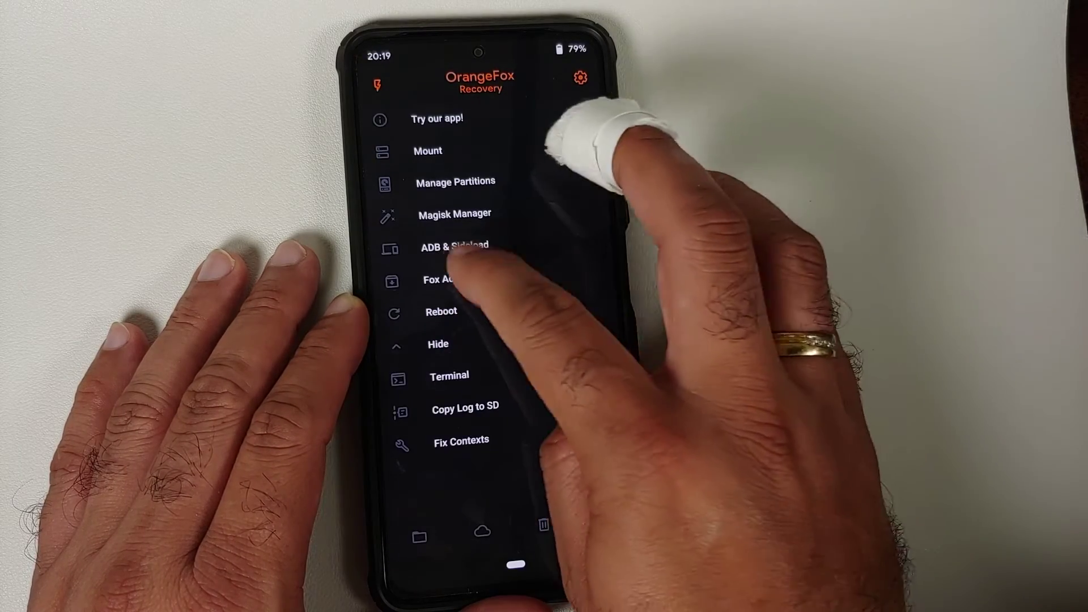
pyautogui.click(449, 278)
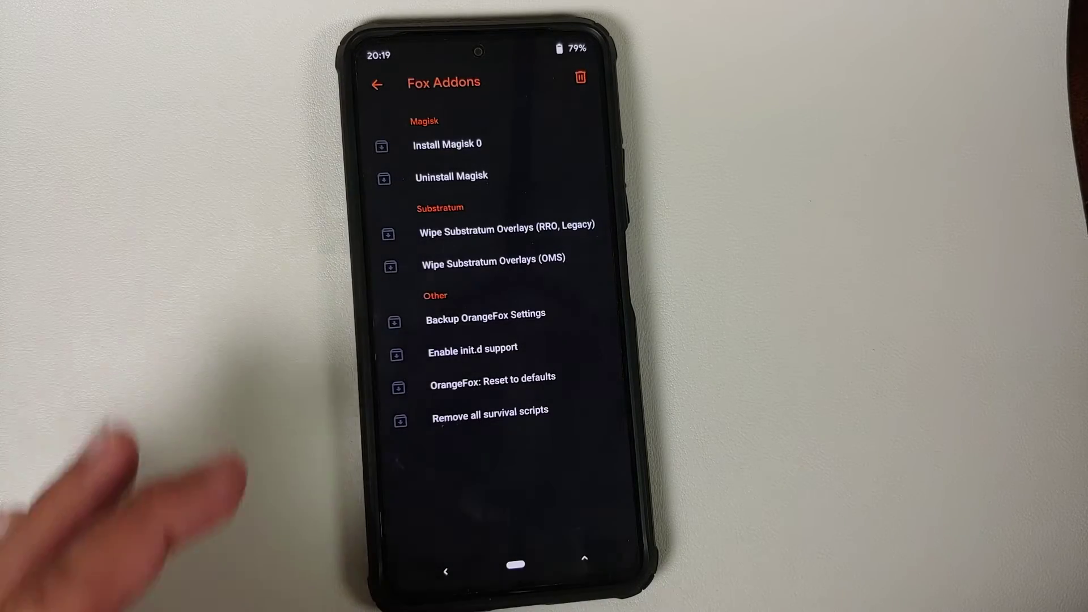
pyautogui.click(446, 571)
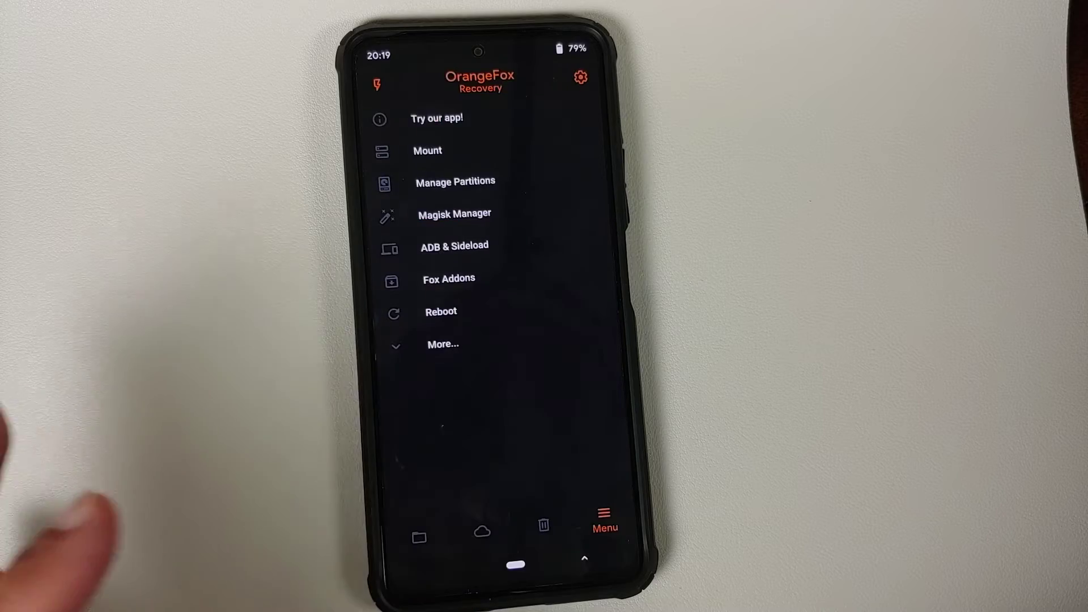
pyautogui.click(418, 536)
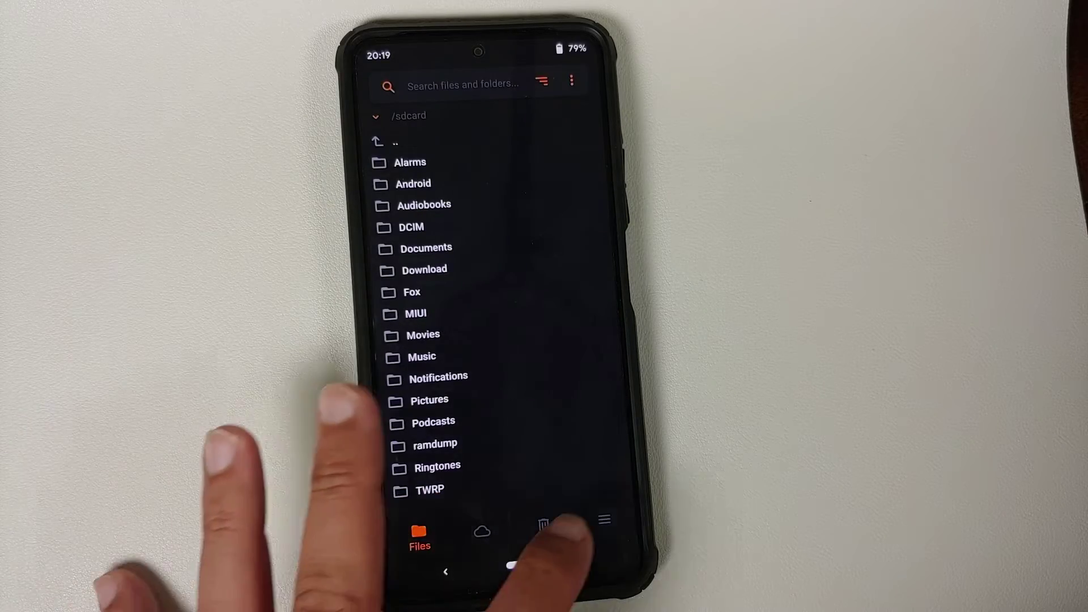
pyautogui.click(604, 519)
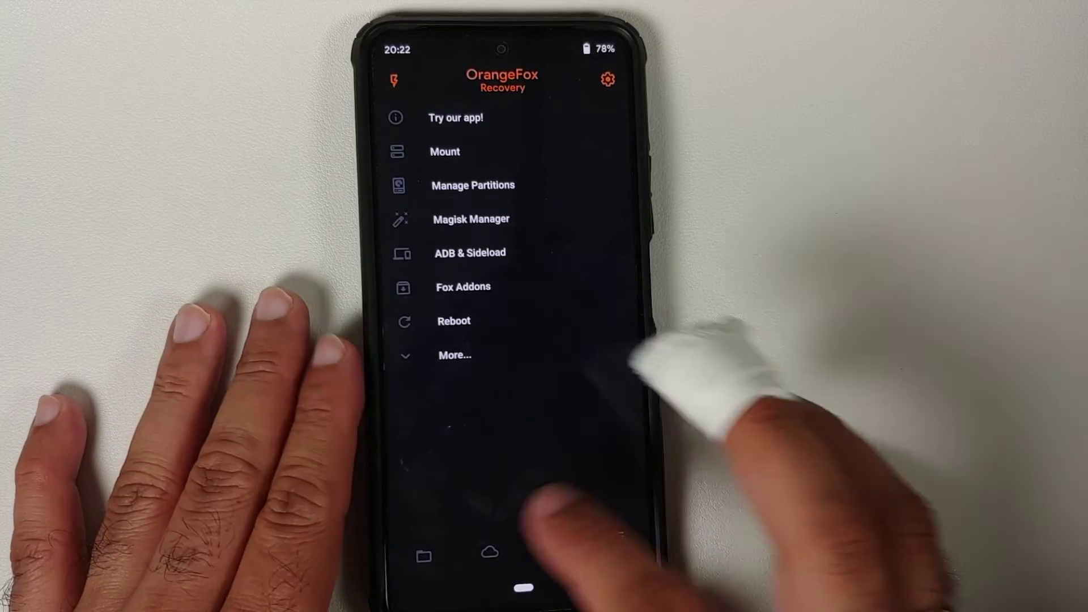
pyautogui.click(424, 556)
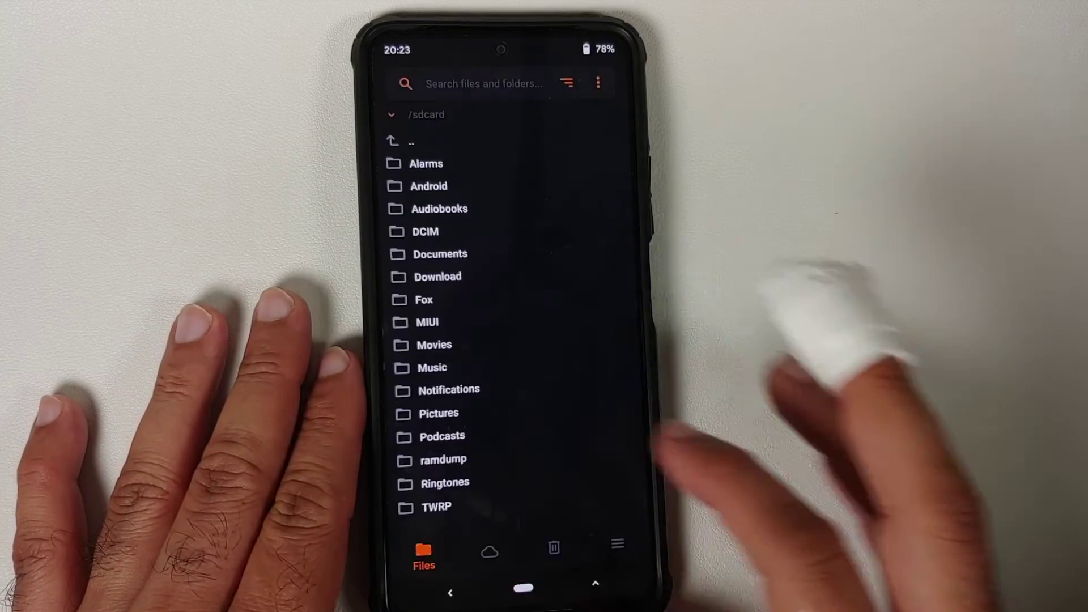
pyautogui.click(641, 544)
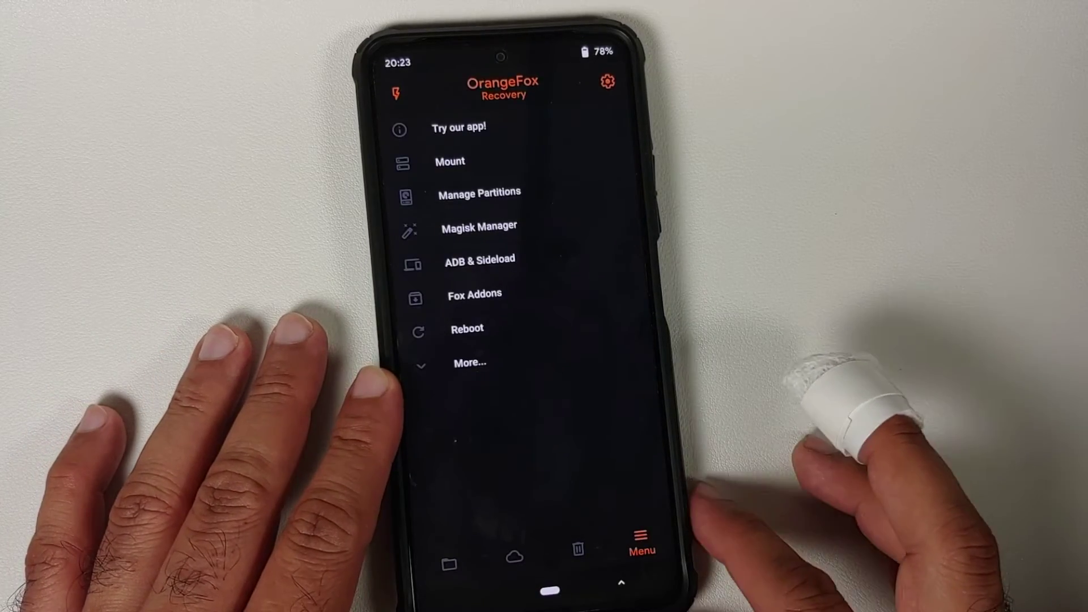
pyautogui.click(606, 81)
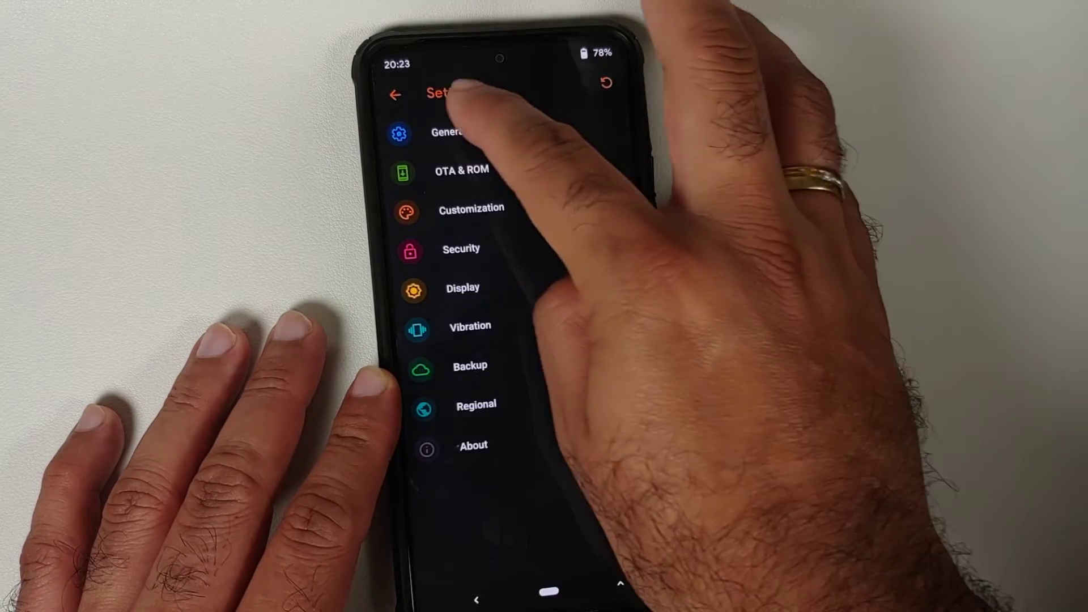
pyautogui.click(449, 131)
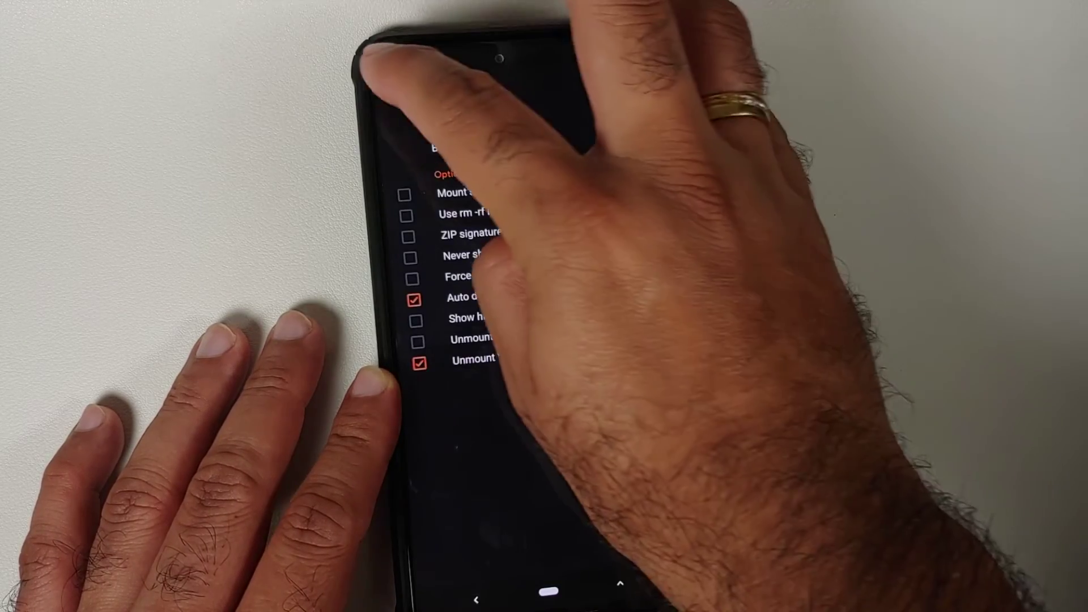
pyautogui.click(394, 94)
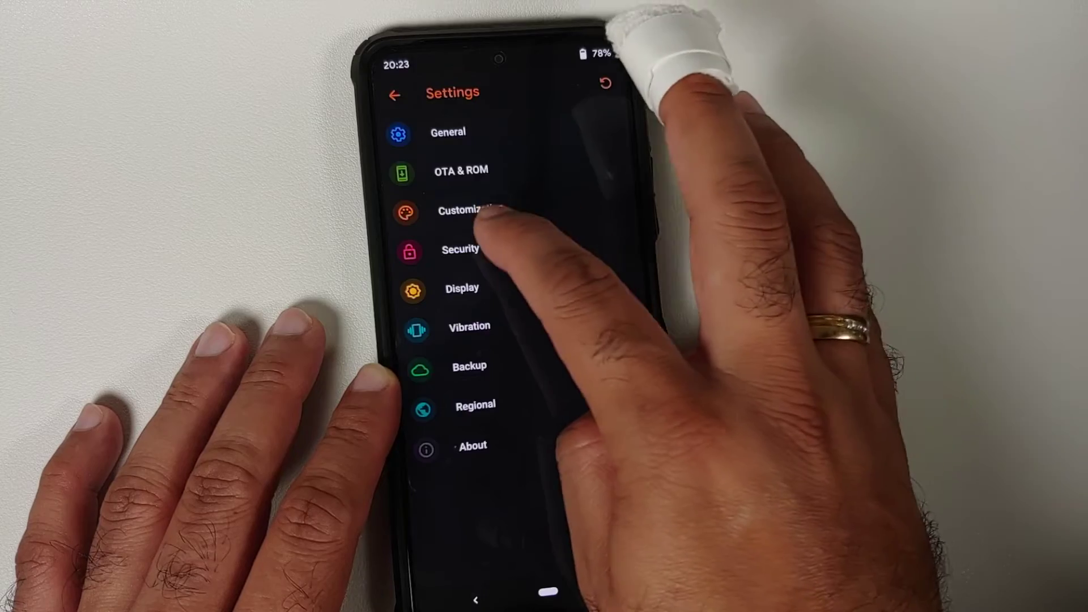
pyautogui.click(465, 249)
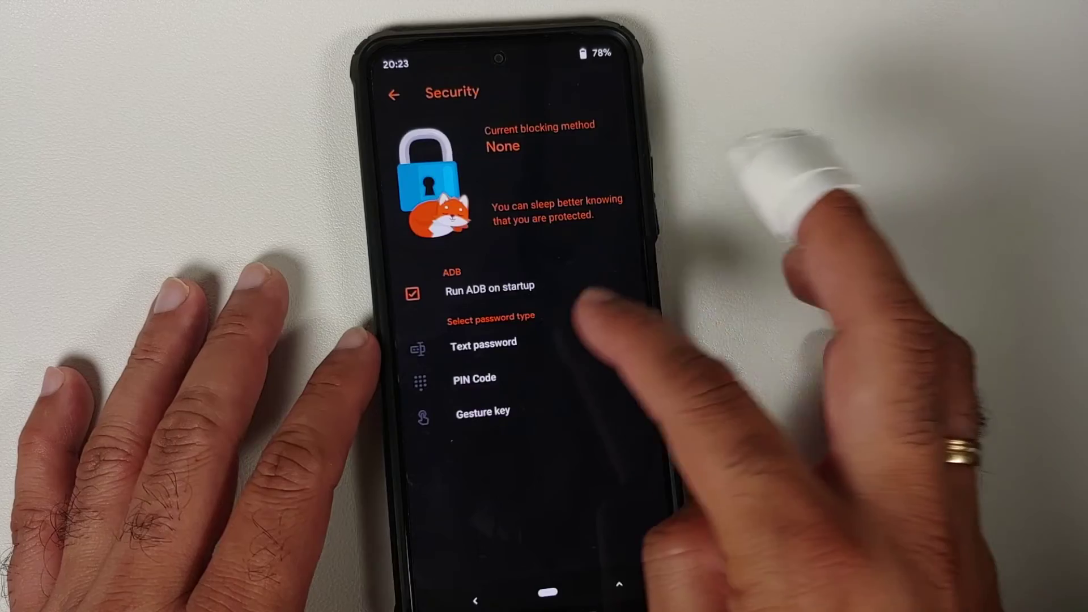
pyautogui.click(483, 344)
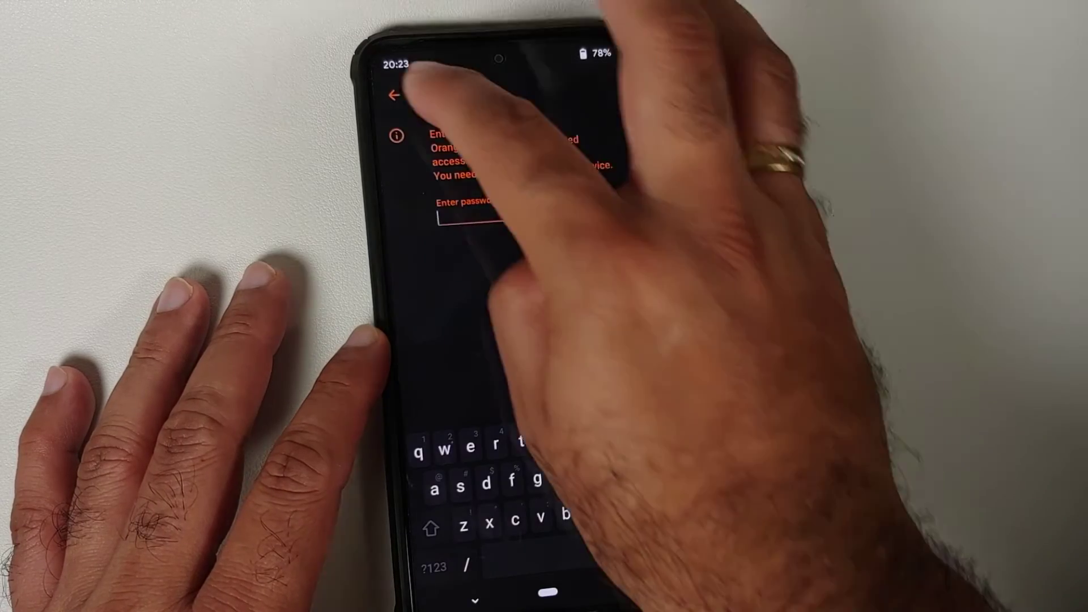
pyautogui.click(394, 95)
pyautogui.click(483, 344)
pyautogui.click(394, 94)
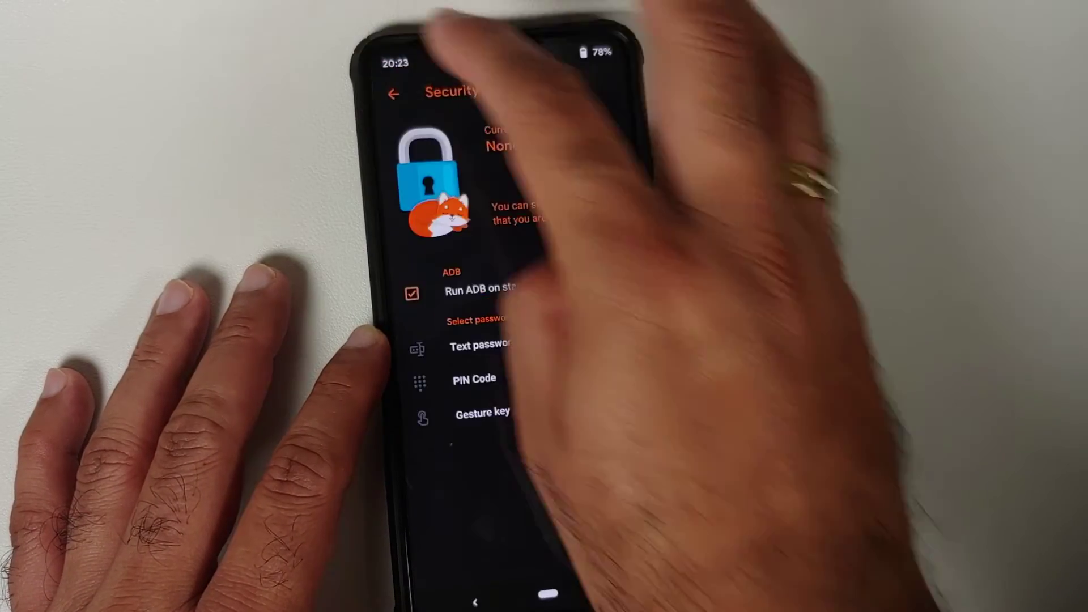
pyautogui.click(483, 412)
pyautogui.click(393, 95)
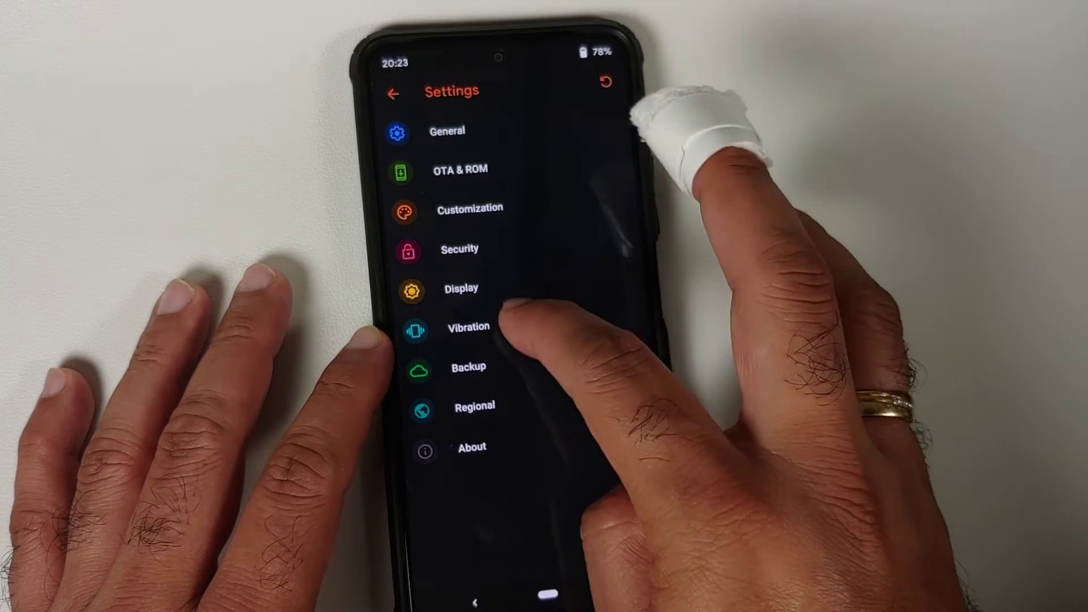
pyautogui.click(468, 327)
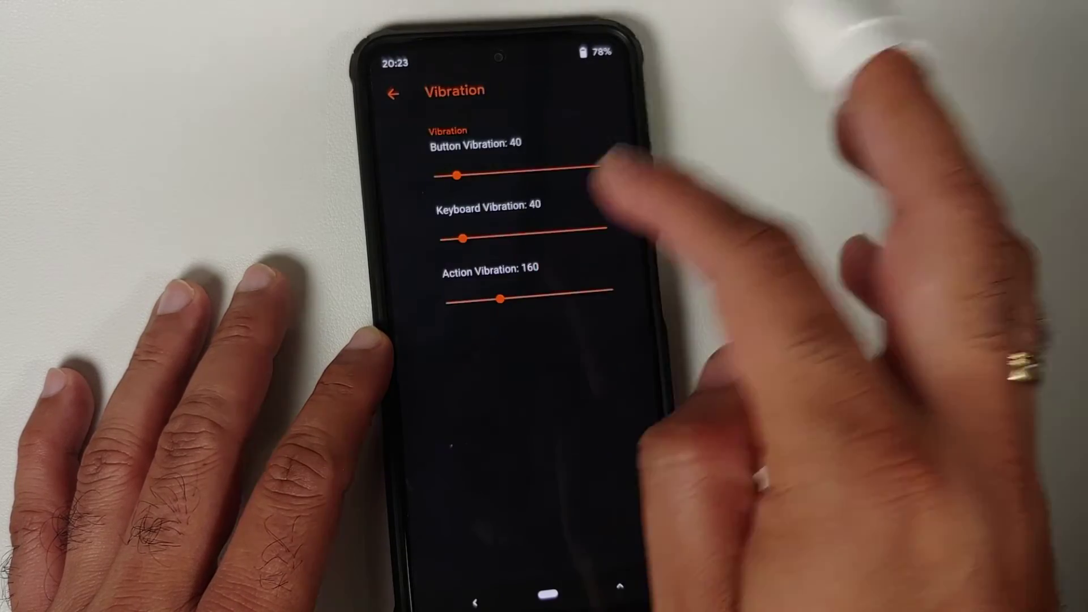
pyautogui.click(393, 94)
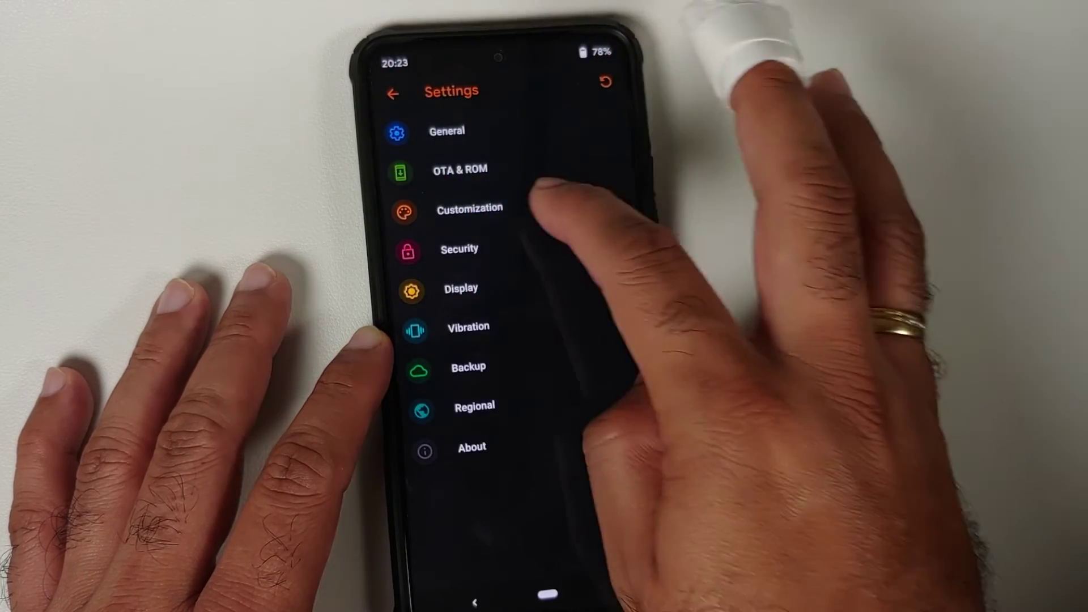
pyautogui.click(471, 208)
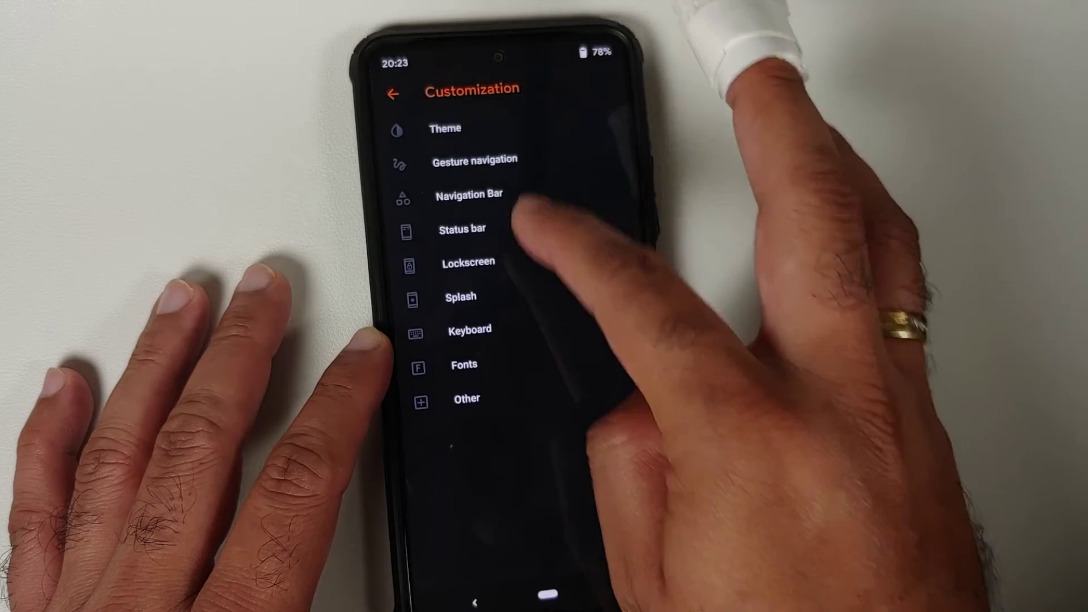
pyautogui.click(393, 94)
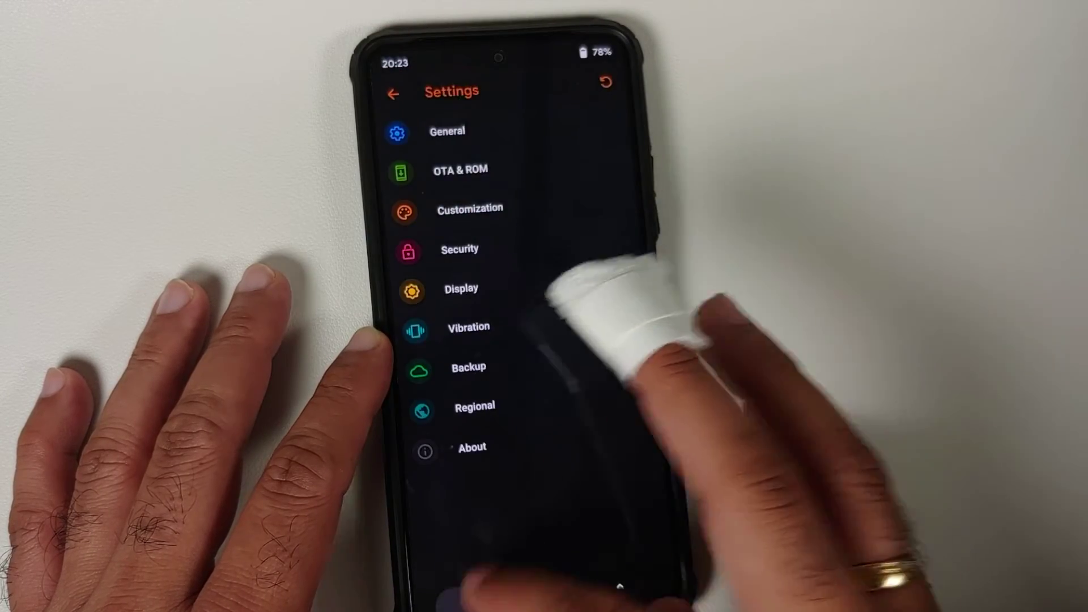
pyautogui.click(475, 600)
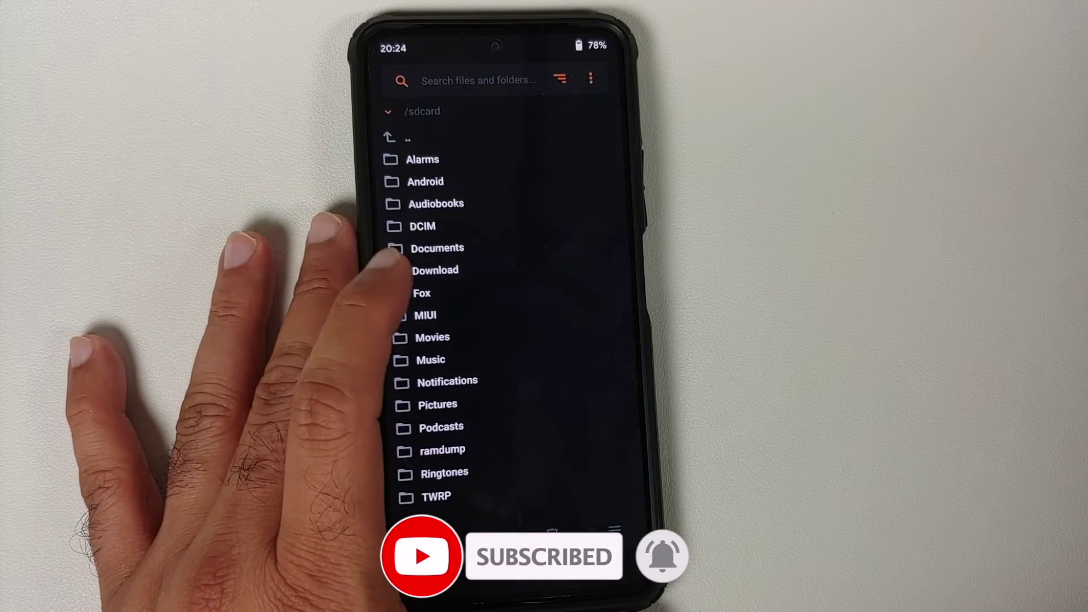
# Flash twrp-aliothin.img from /sdcard/Download to the Recovery Ramdisk.
pyautogui.click(435, 270)
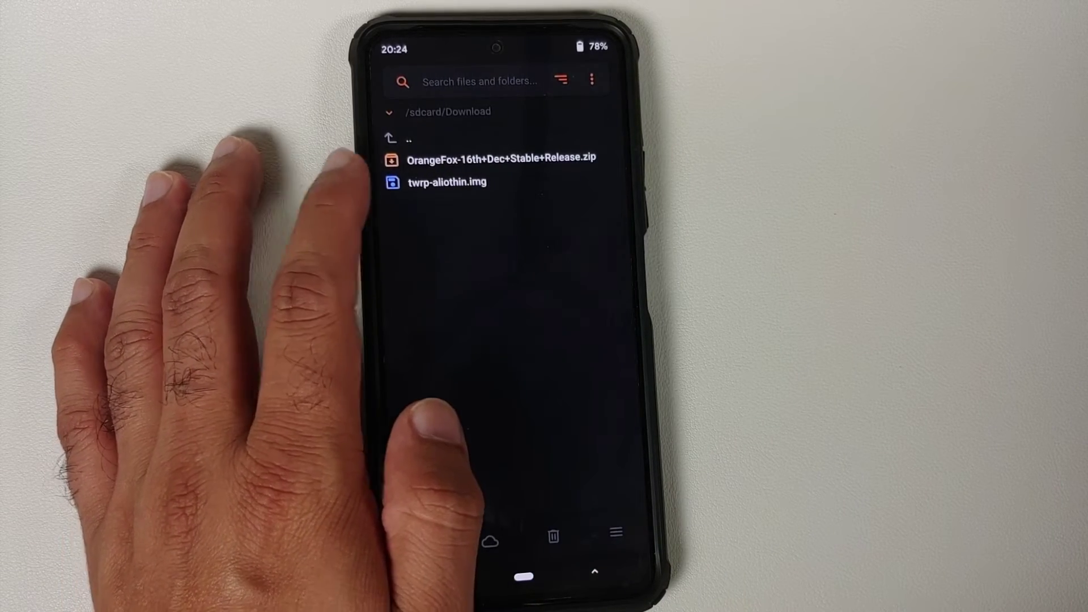
pyautogui.click(447, 181)
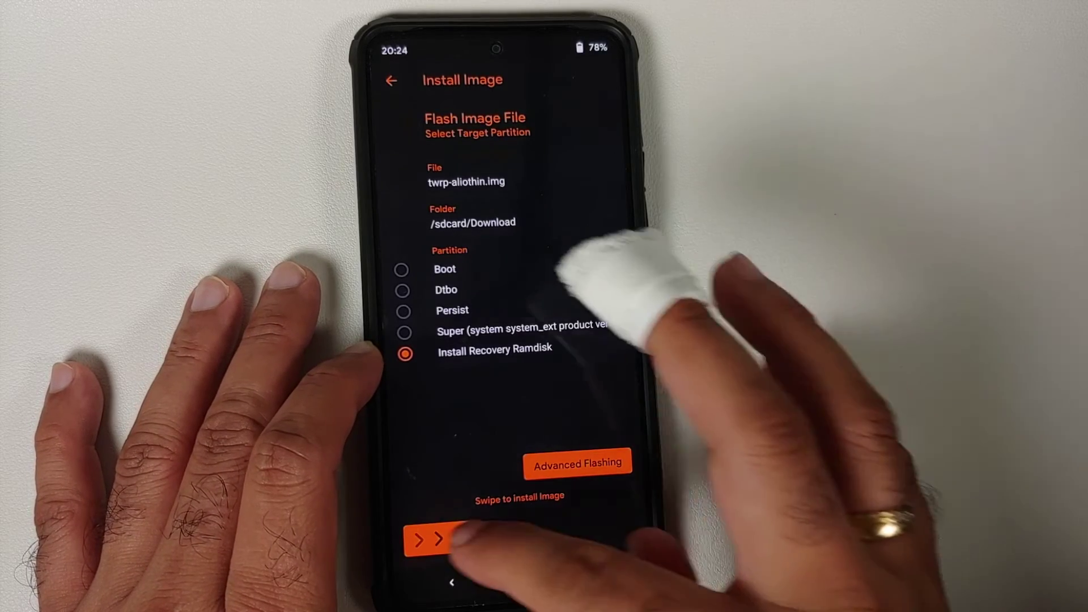
pyautogui.moveTo(438, 537); pyautogui.dragTo(594, 527)
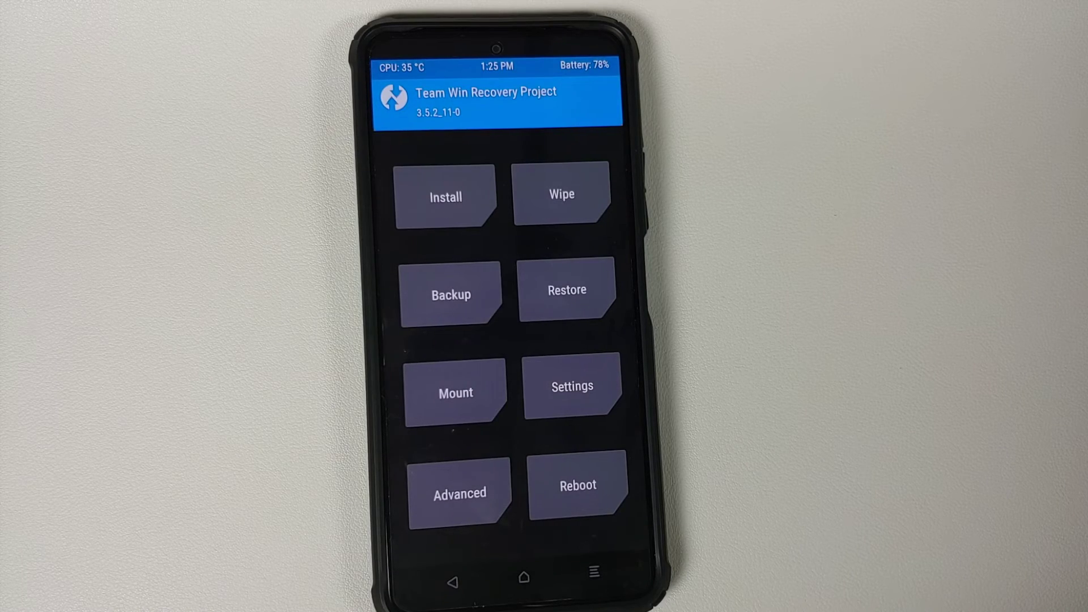
pyautogui.click(577, 485)
pyautogui.click(400, 173)
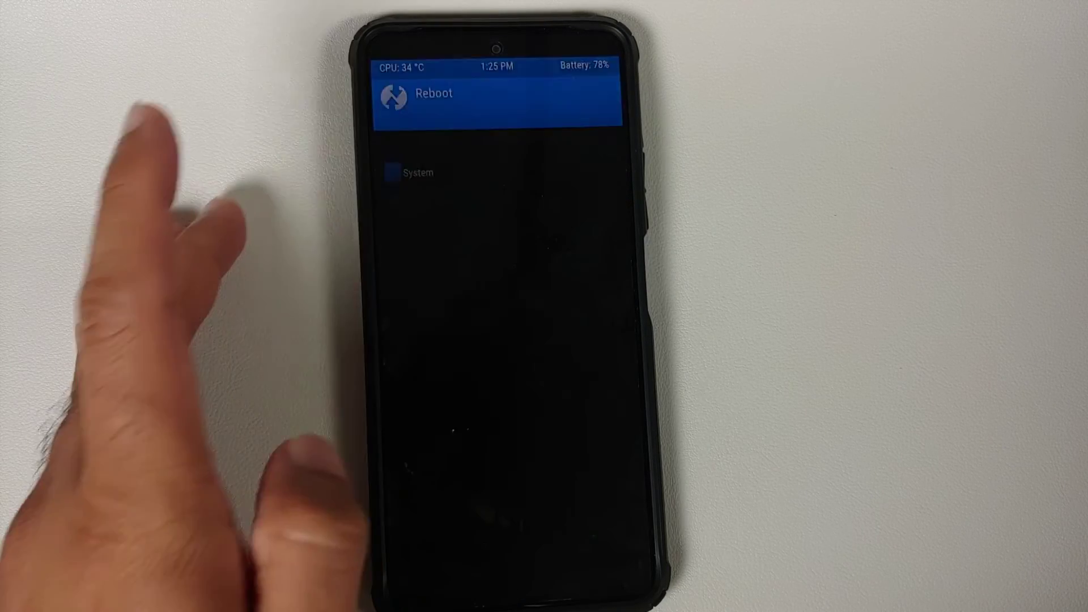